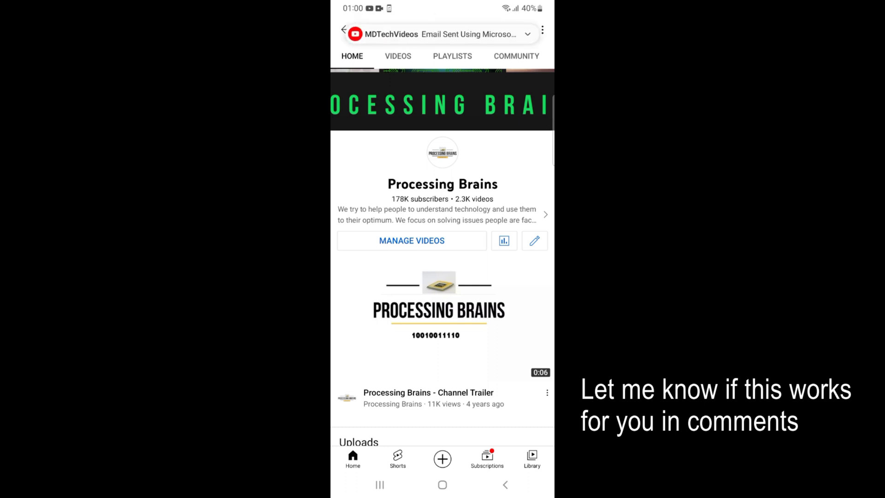
- Go to the home screen and swipe up to show the app drawer
{"action": "left_click", "coordinate": [443, 485]}
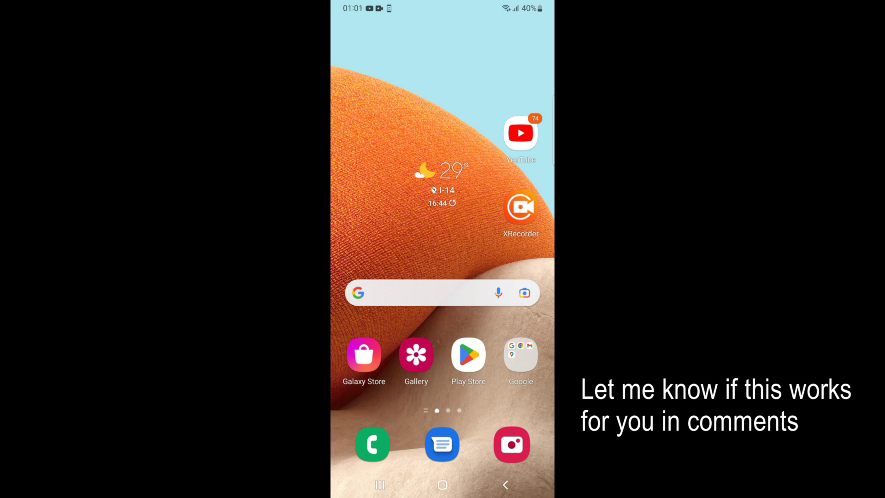
{"action": "left_click_drag", "start_coordinate": [443, 387], "coordinate": [443, 173]}
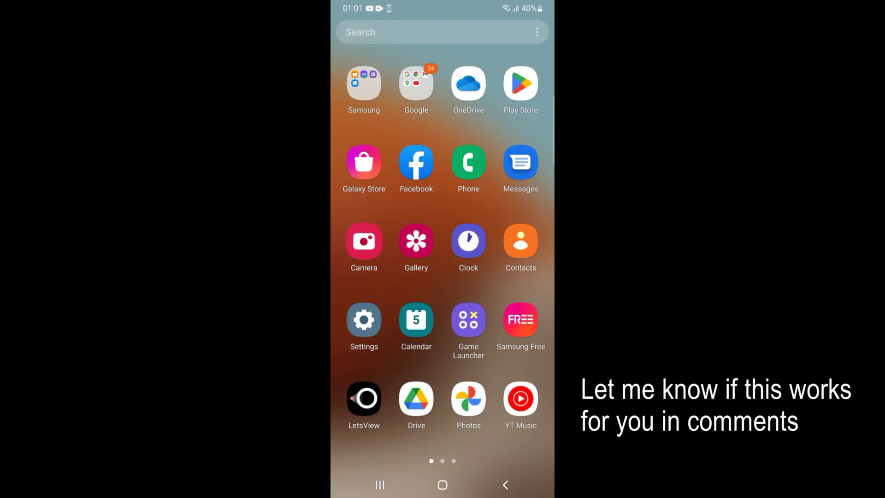
- Launch Settings from the app drawer and go to Connections
{"action": "left_click", "coordinate": [364, 319]}
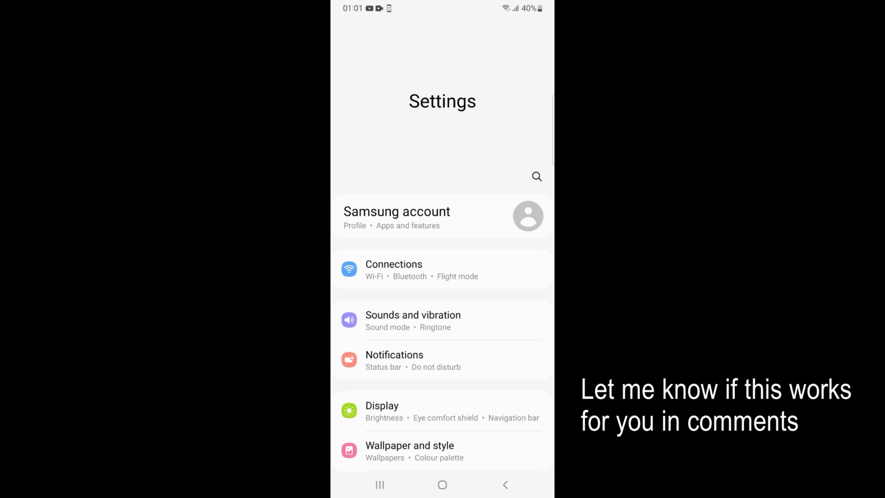
{"action": "left_click", "coordinate": [422, 269]}
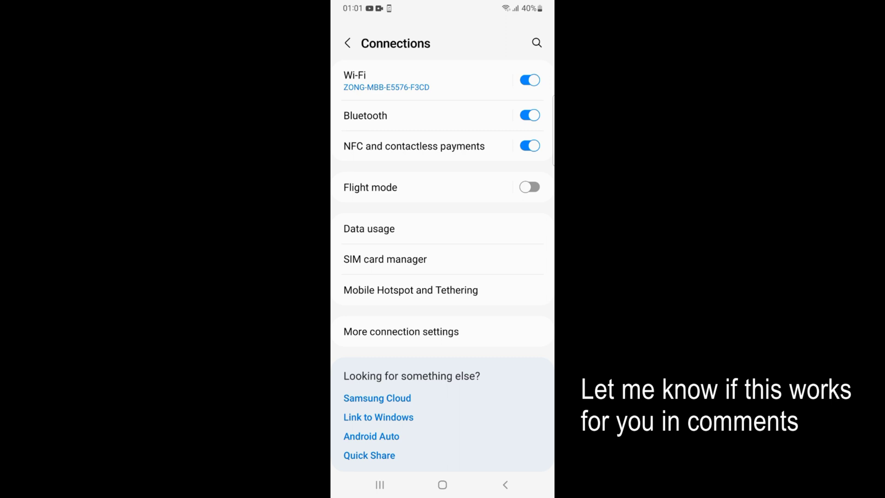
- Open ZONG-MBB-E5576-F3CD's Wi-Fi details and expand View more for IP, Proxy, Metered options
{"action": "left_click", "coordinate": [388, 81]}
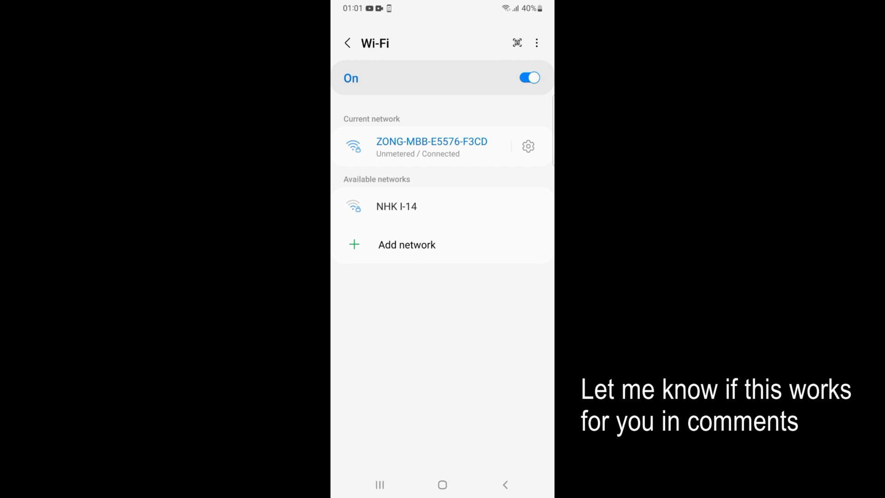
{"action": "left_click", "coordinate": [529, 146]}
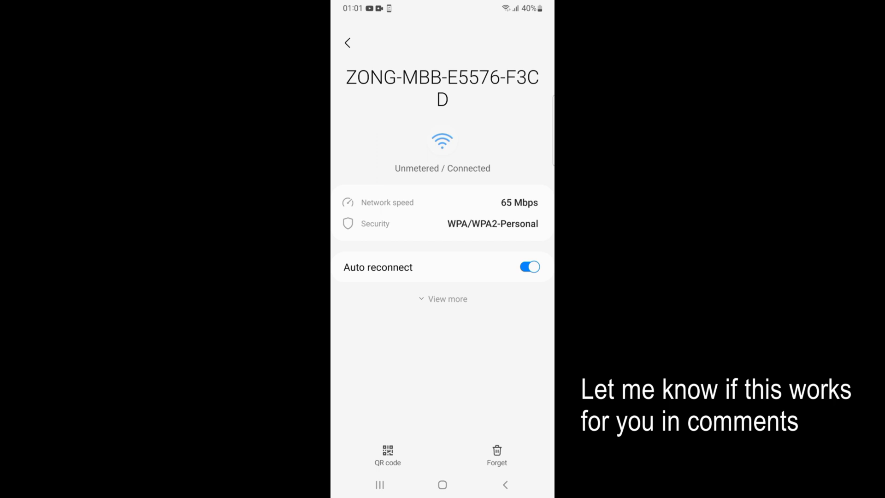
{"action": "left_click", "coordinate": [443, 299]}
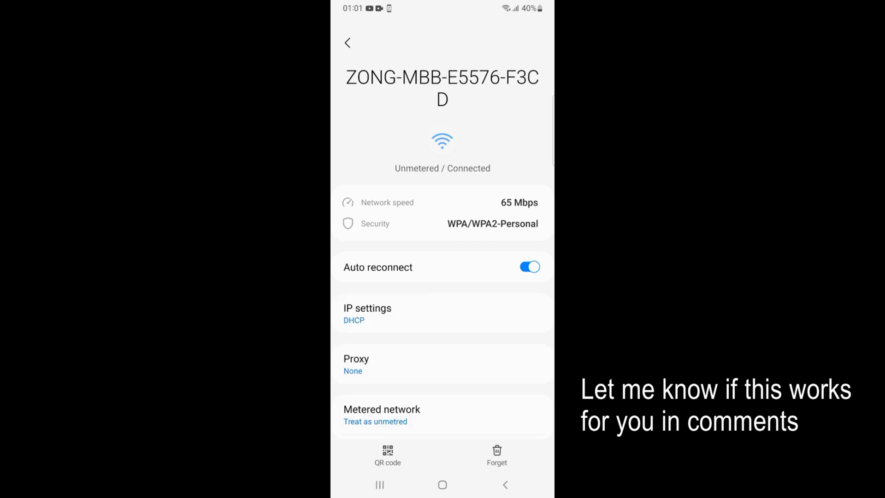
{"action": "scroll", "coordinate": [443, 277], "scroll_direction": "down", "scroll_amount": 4}
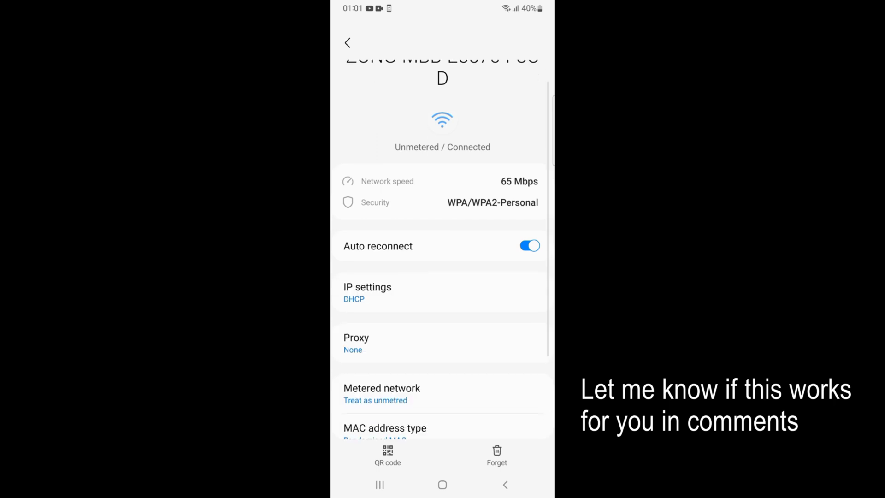